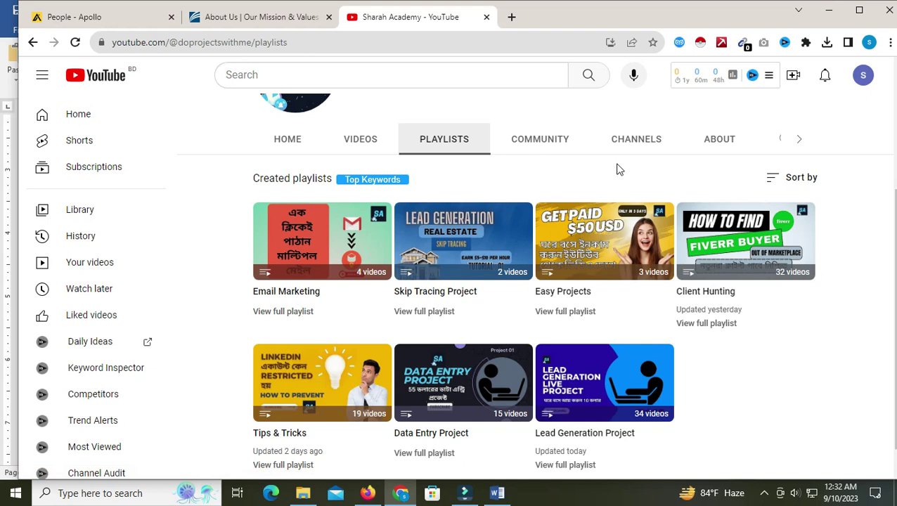
Close the About Us browser tab.
{"action": "mouse_move", "coordinate": [771, 260]}
{"action": "mouse_move", "coordinate": [599, 384]}
{"action": "left_click", "coordinate": [329, 17]}
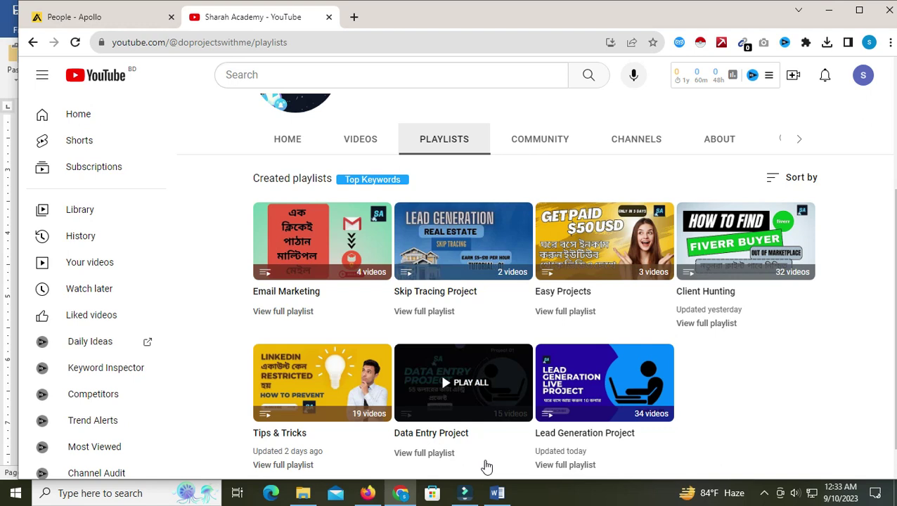
Switch to the Word project brief and review its required lead fields, number of leads and budget.
{"action": "left_click", "coordinate": [497, 493]}
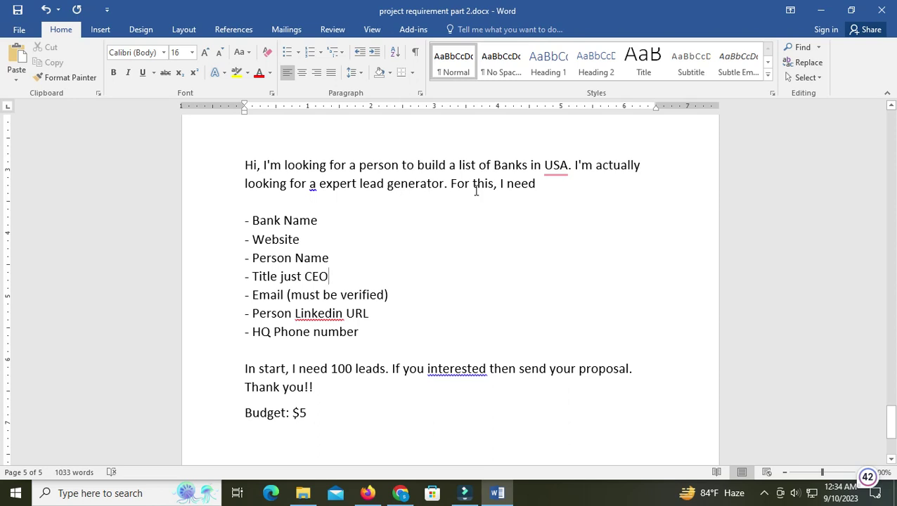
{"action": "left_click_drag", "start_coordinate": [244, 210], "coordinate": [364, 336]}
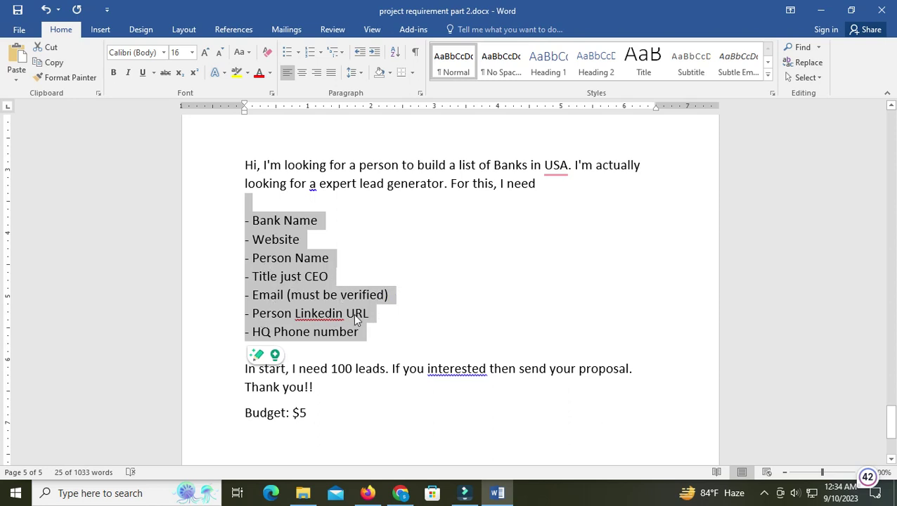
{"action": "scroll", "coordinate": [415, 321], "scroll_direction": "down", "scroll_amount": 1}
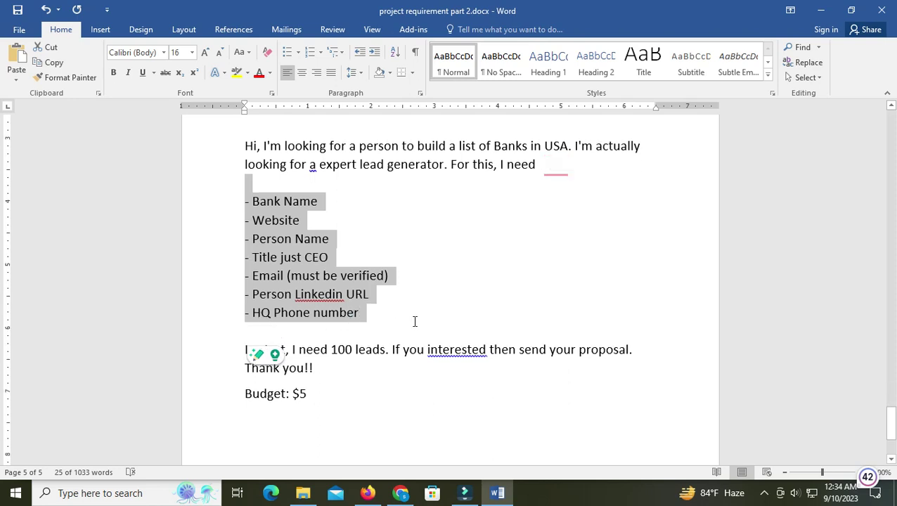
{"action": "left_click", "coordinate": [364, 366]}
{"action": "mouse_move", "coordinate": [406, 340]}
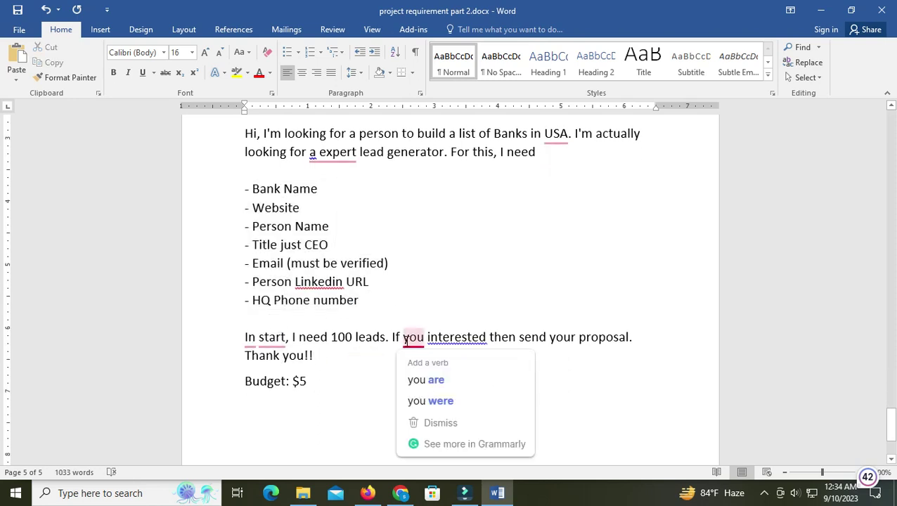
{"action": "left_click_drag", "start_coordinate": [239, 381], "coordinate": [335, 394]}
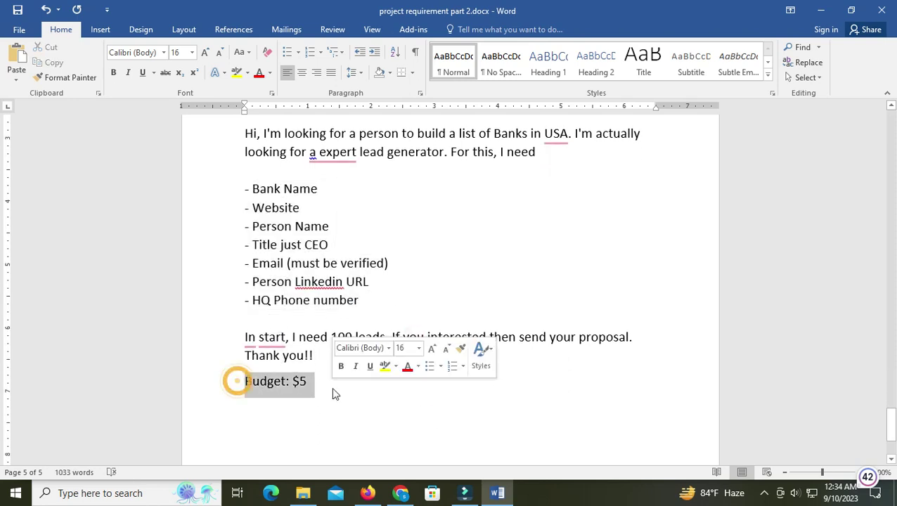
{"action": "left_click", "coordinate": [500, 223]}
{"action": "scroll", "coordinate": [514, 318], "scroll_direction": "up", "scroll_amount": 1}
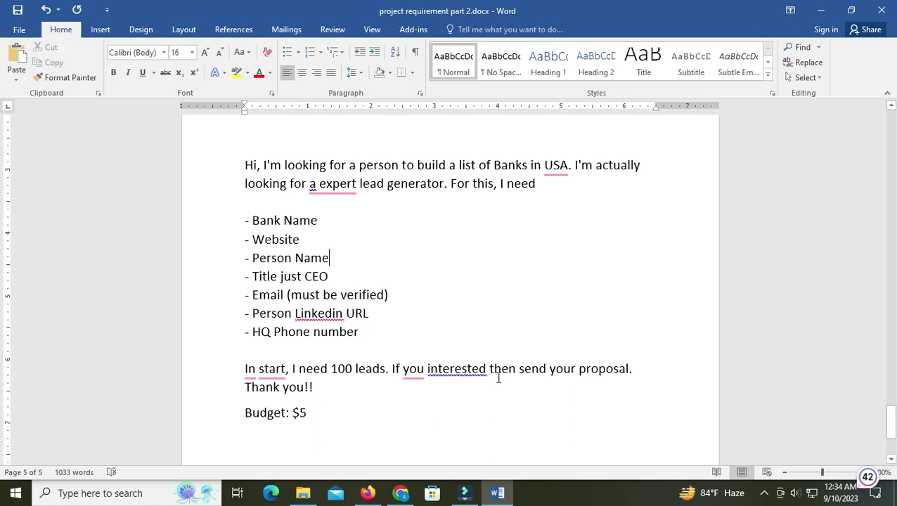
Switch to the Apollo people search in Chrome and open the full set of filters.
{"action": "left_click", "coordinate": [400, 493]}
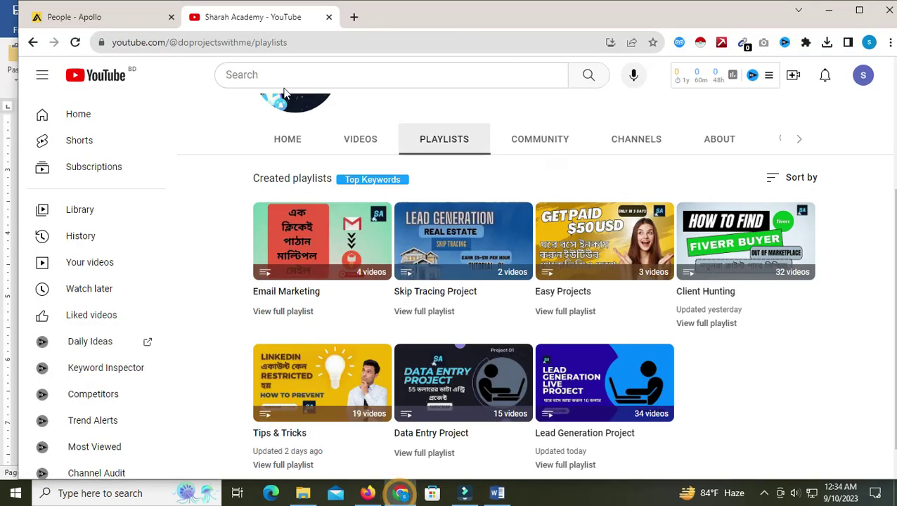
{"action": "left_click", "coordinate": [112, 21]}
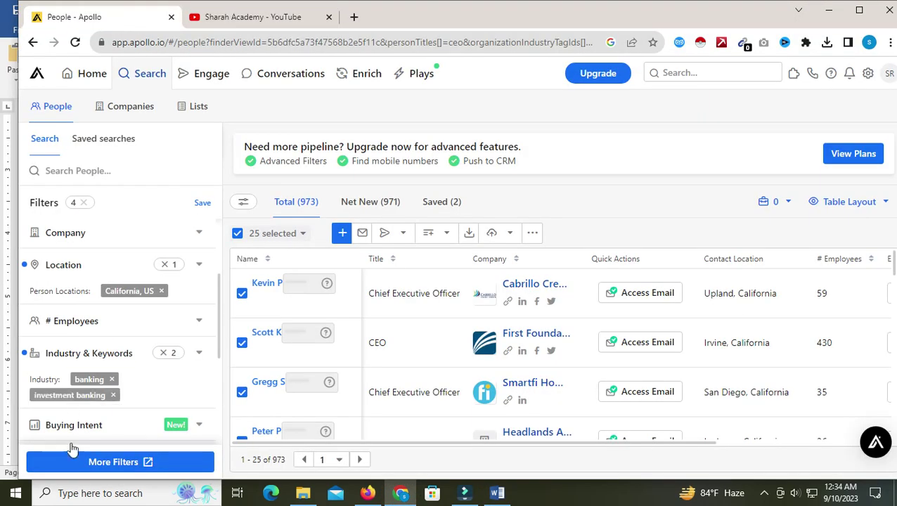
{"action": "left_click", "coordinate": [111, 463]}
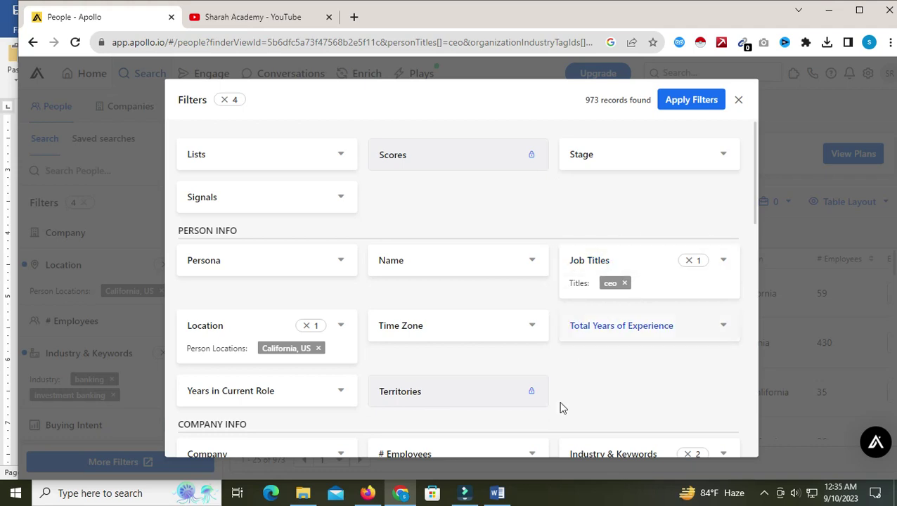
Check the CEO title requirement in the Word brief against the job title filter in Apollo.
{"action": "left_click", "coordinate": [497, 492]}
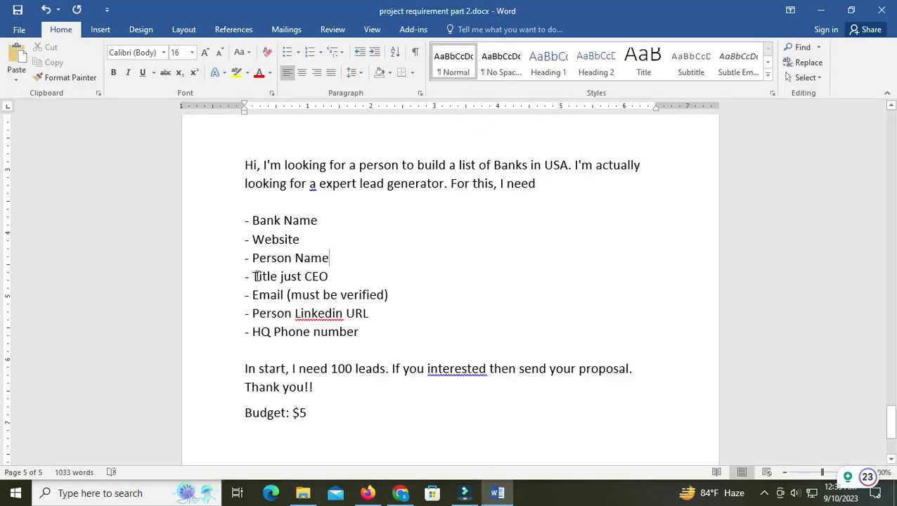
{"action": "left_click_drag", "start_coordinate": [252, 276], "coordinate": [330, 279]}
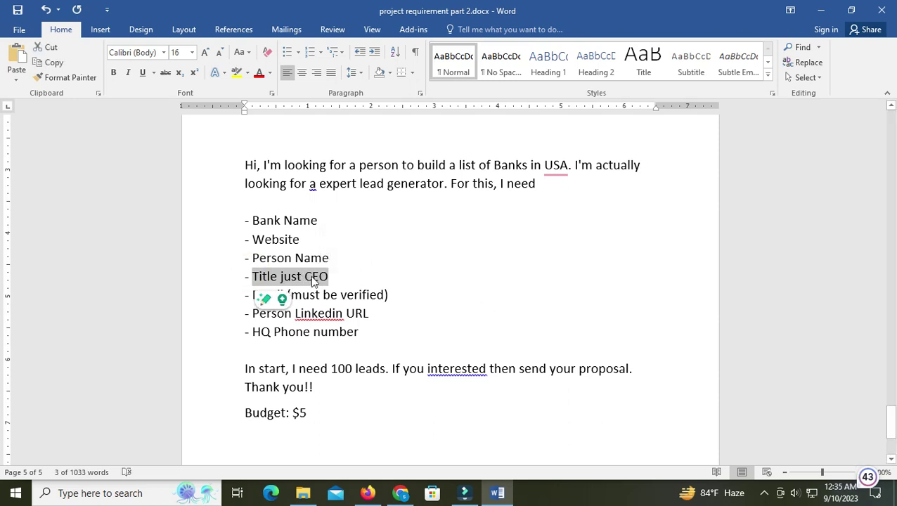
{"action": "left_click", "coordinate": [400, 493]}
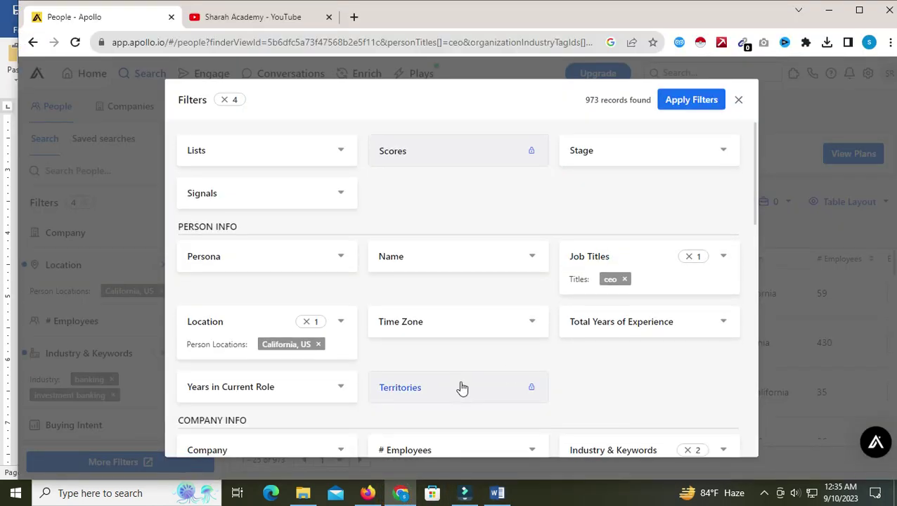
{"action": "scroll", "coordinate": [394, 383], "scroll_direction": "down", "scroll_amount": 1}
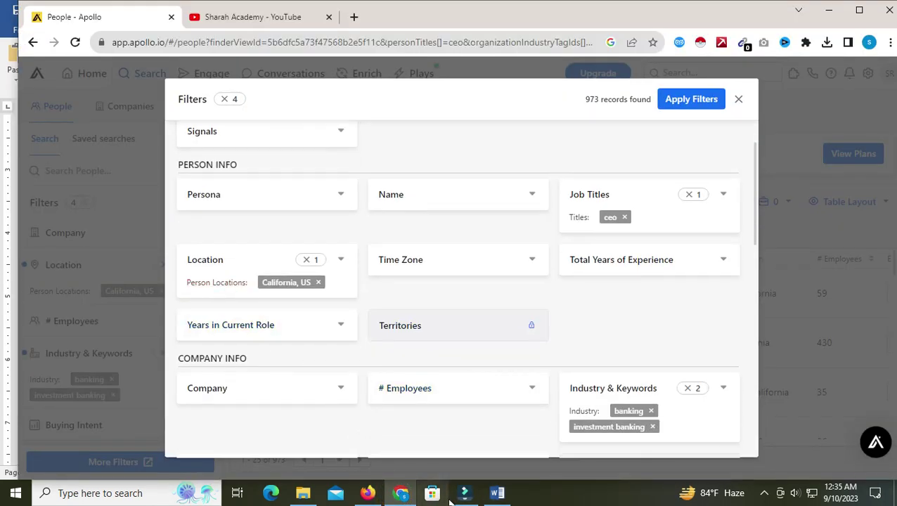
Check the USA location requirement in the Word brief against the location filter in Apollo.
{"action": "left_click", "coordinate": [497, 493]}
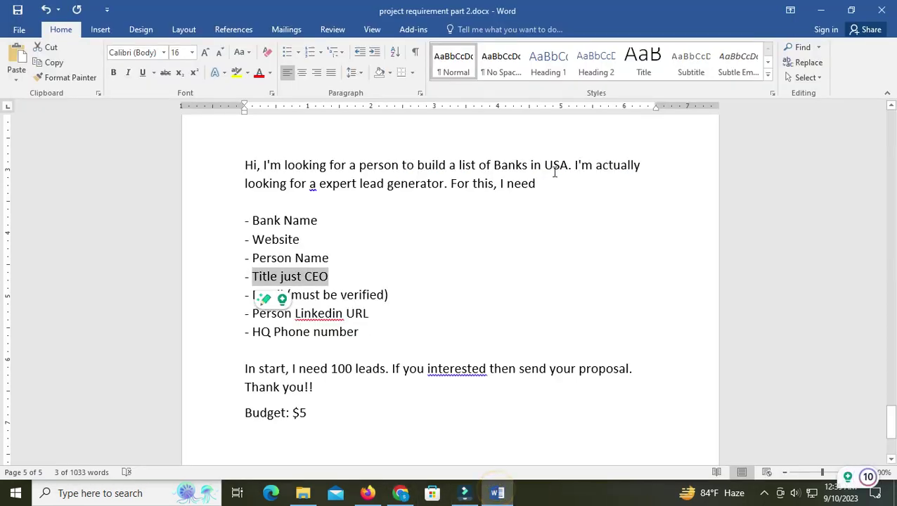
{"action": "left_click_drag", "start_coordinate": [545, 165], "coordinate": [570, 165]}
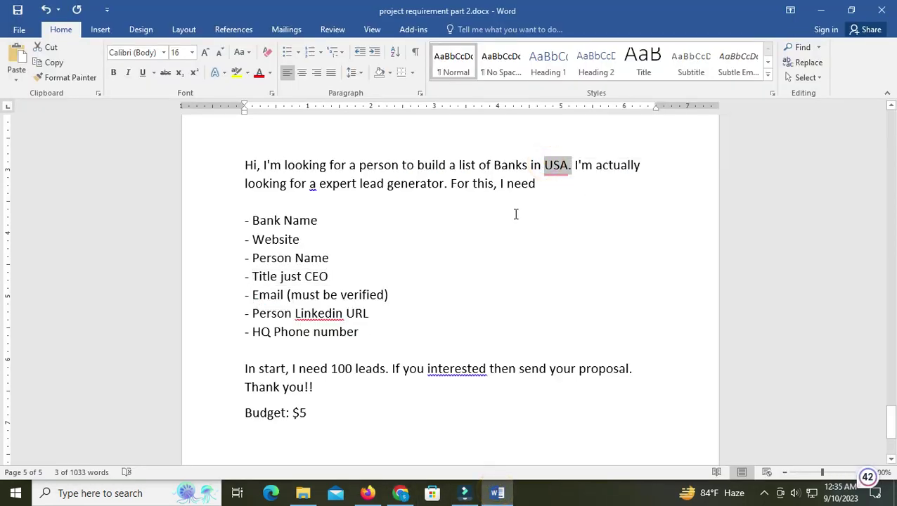
{"action": "mouse_move", "coordinate": [570, 167]}
{"action": "left_click", "coordinate": [403, 491]}
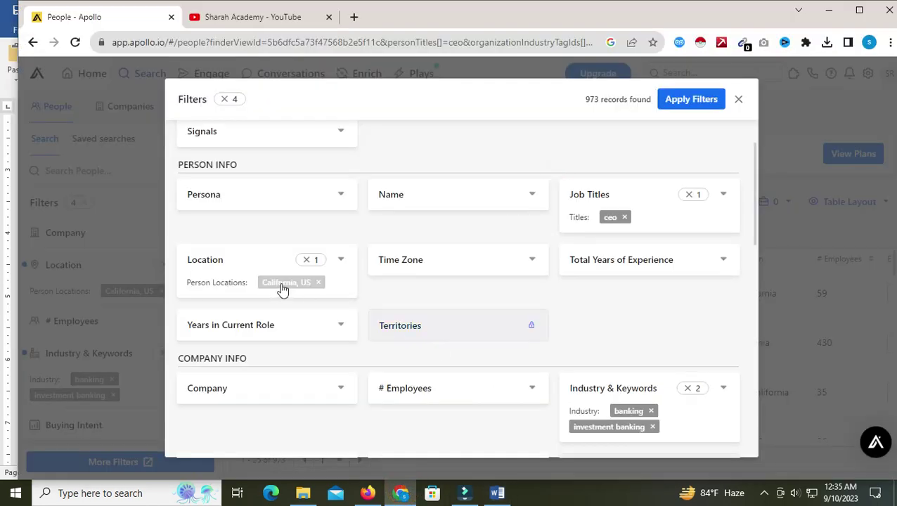
Limit the people search to contacts with Verified business email status and apply the filters.
{"action": "scroll", "coordinate": [470, 361], "scroll_direction": "down", "scroll_amount": 2}
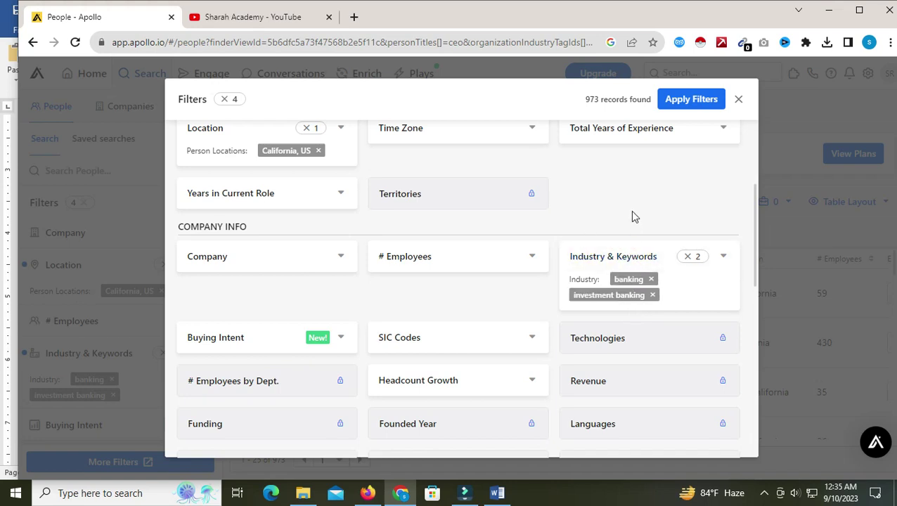
{"action": "scroll", "coordinate": [582, 241], "scroll_direction": "down", "scroll_amount": 3}
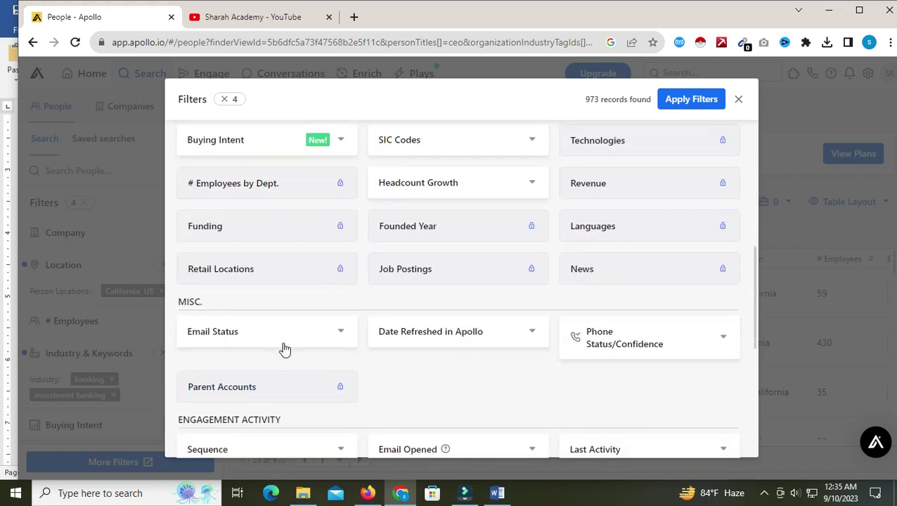
{"action": "left_click", "coordinate": [298, 341]}
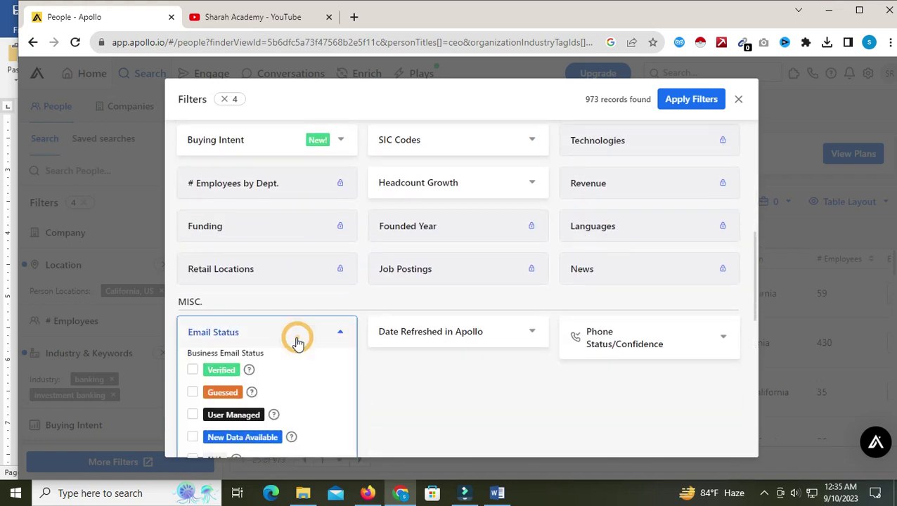
{"action": "left_click", "coordinate": [193, 371]}
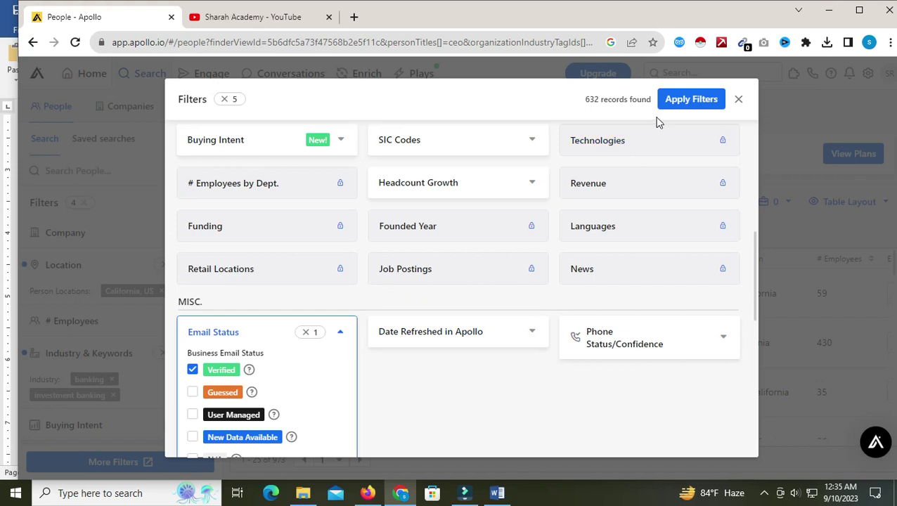
{"action": "left_click", "coordinate": [686, 99]}
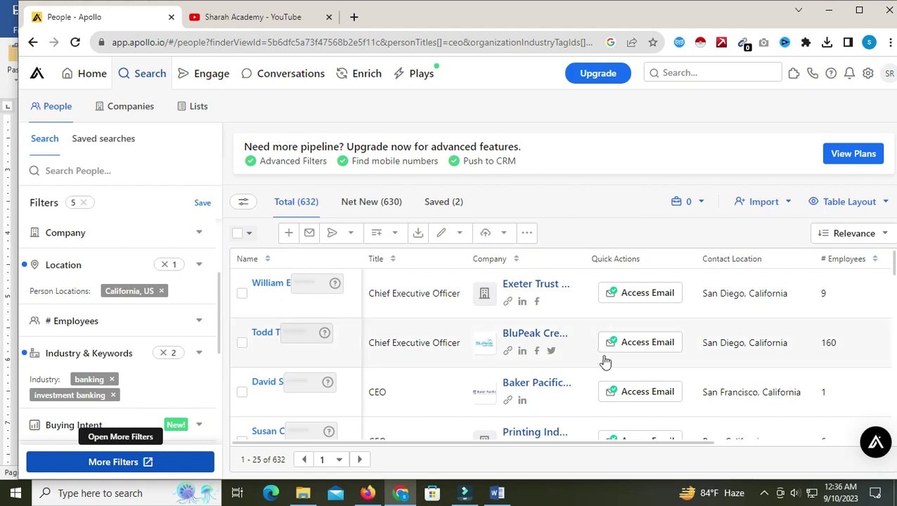
Look over the filtered people list, recheck the lead requirements in the Word brief and return to Apollo.
{"action": "scroll", "coordinate": [620, 374], "scroll_direction": "down", "scroll_amount": 2}
{"action": "scroll", "coordinate": [621, 375], "scroll_direction": "up", "scroll_amount": 2}
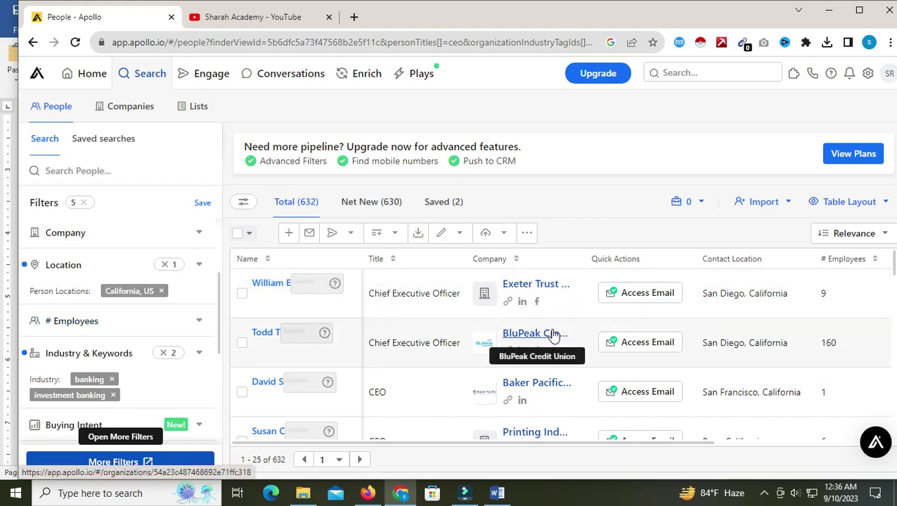
{"action": "left_click", "coordinate": [497, 492]}
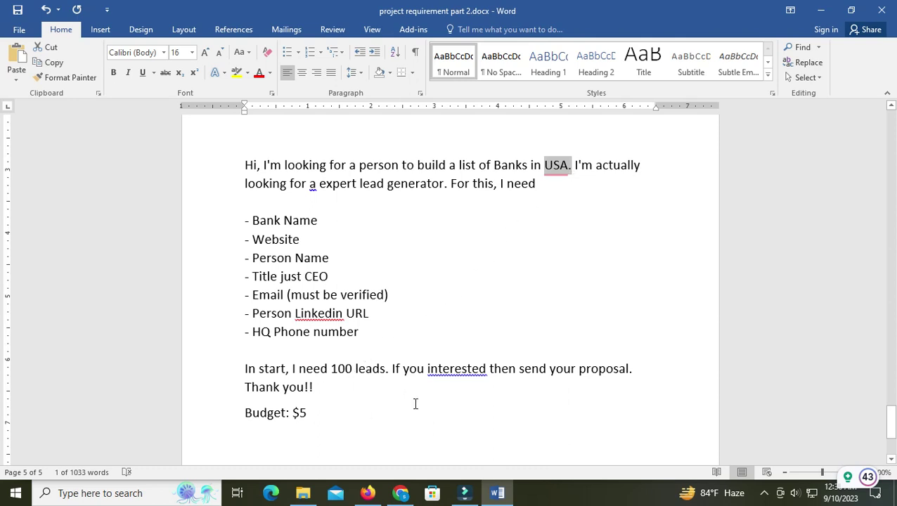
{"action": "left_click", "coordinate": [400, 493]}
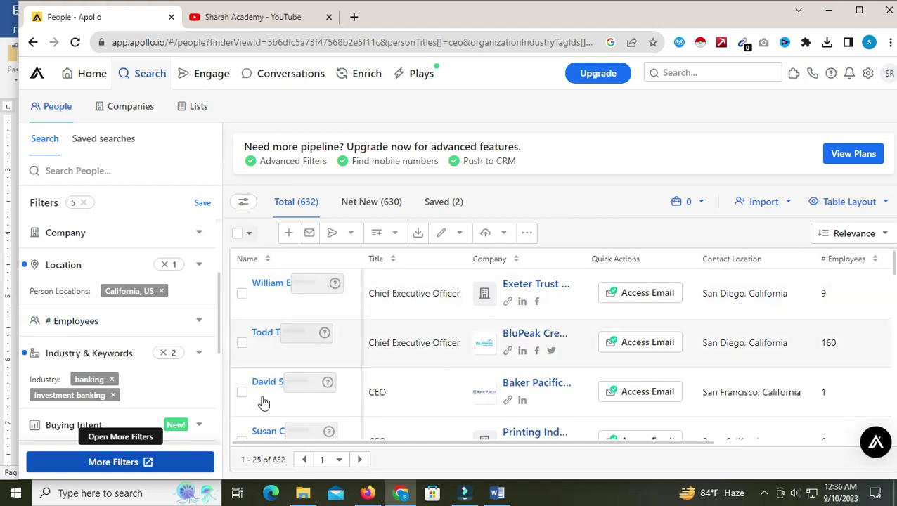
Search Google in a new tab for "states name of united states" and return to the Apollo people search.
{"action": "left_click", "coordinate": [354, 16]}
{"action": "left_click", "coordinate": [325, 285]}
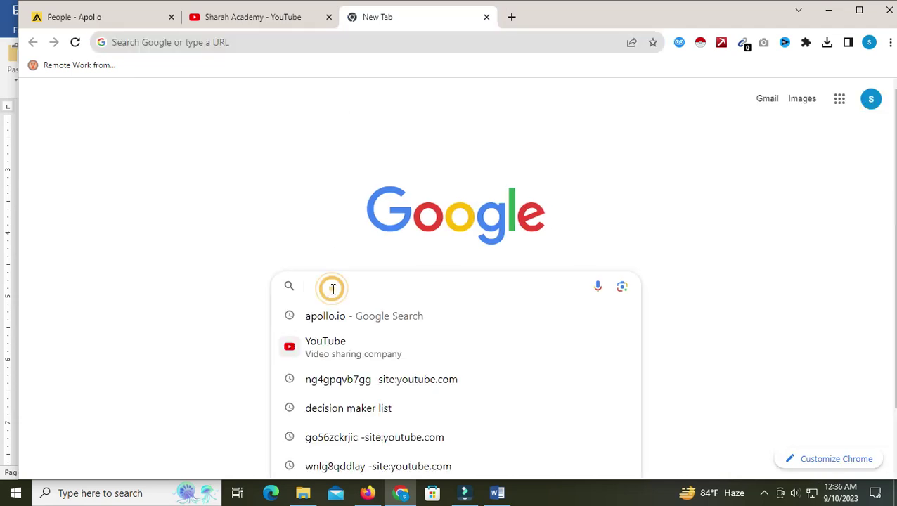
{"action": "type", "text": "states"}
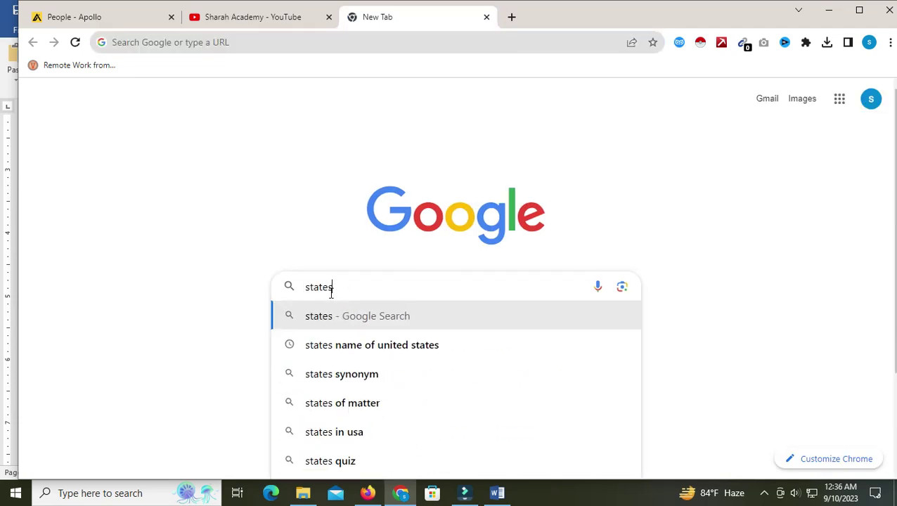
{"action": "left_click", "coordinate": [341, 348]}
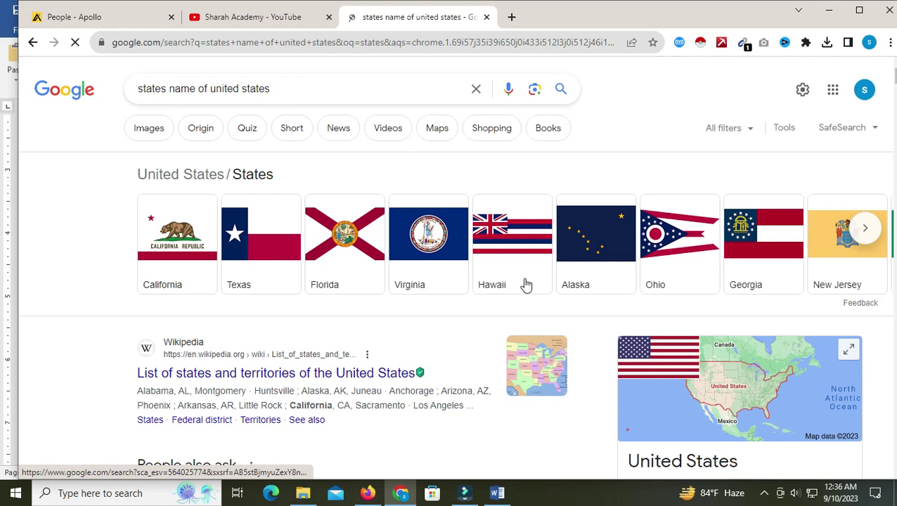
{"action": "left_click", "coordinate": [128, 17]}
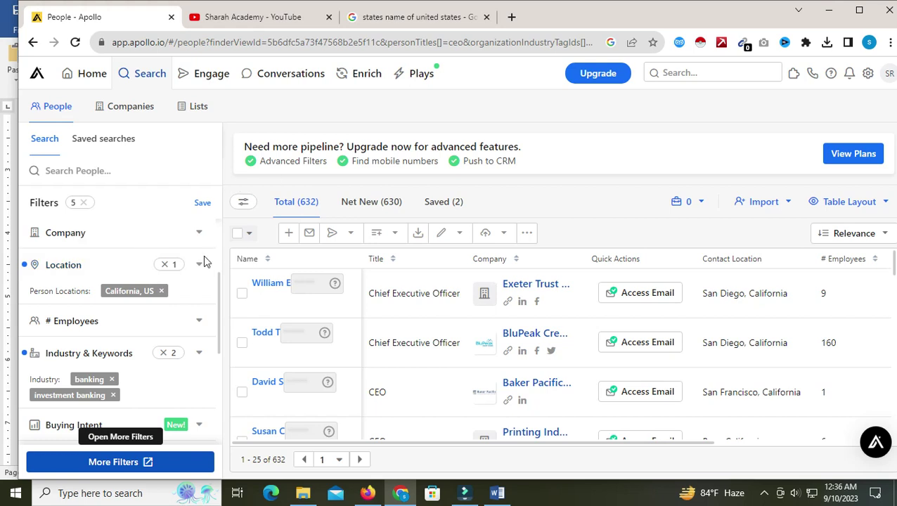
Select 25 people from the results with a maximum of 1 person per company.
{"action": "left_click", "coordinate": [239, 235]}
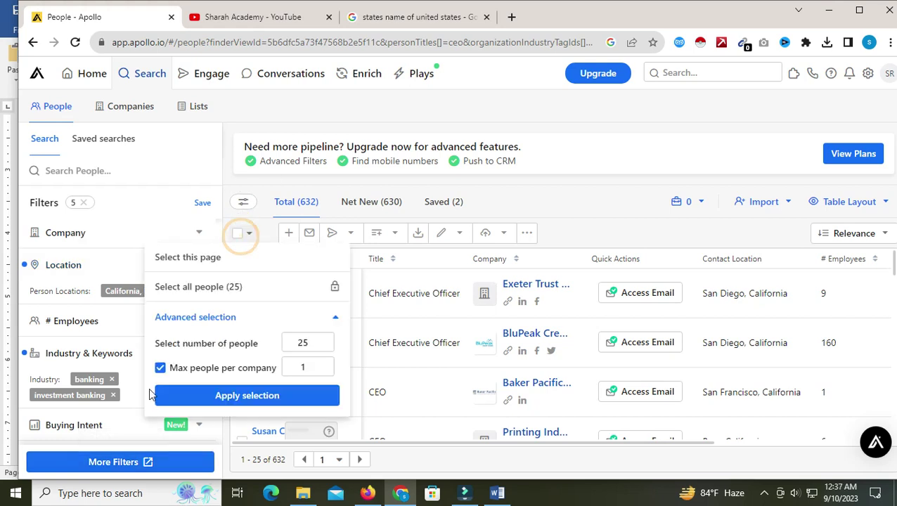
{"action": "left_click", "coordinate": [182, 398]}
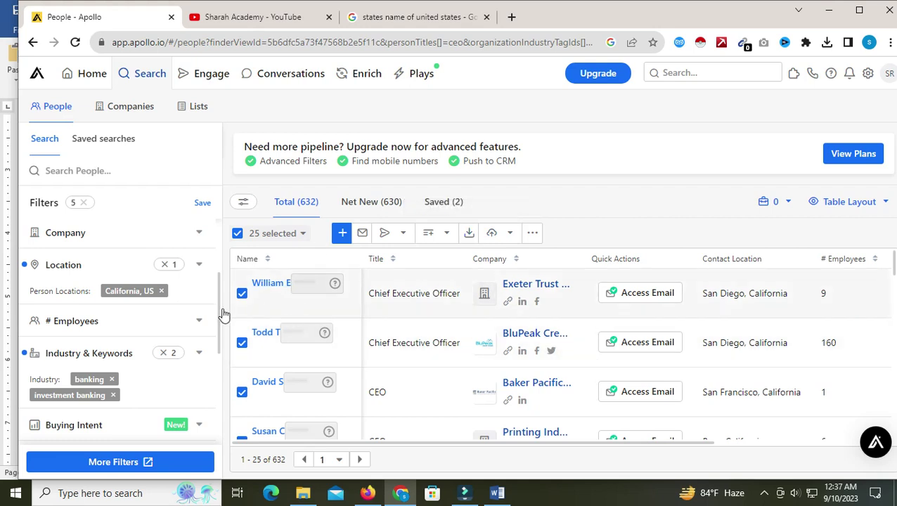
Replace the California person location filter with Texas, US and select 25 people from the results.
{"action": "left_click", "coordinate": [160, 292]}
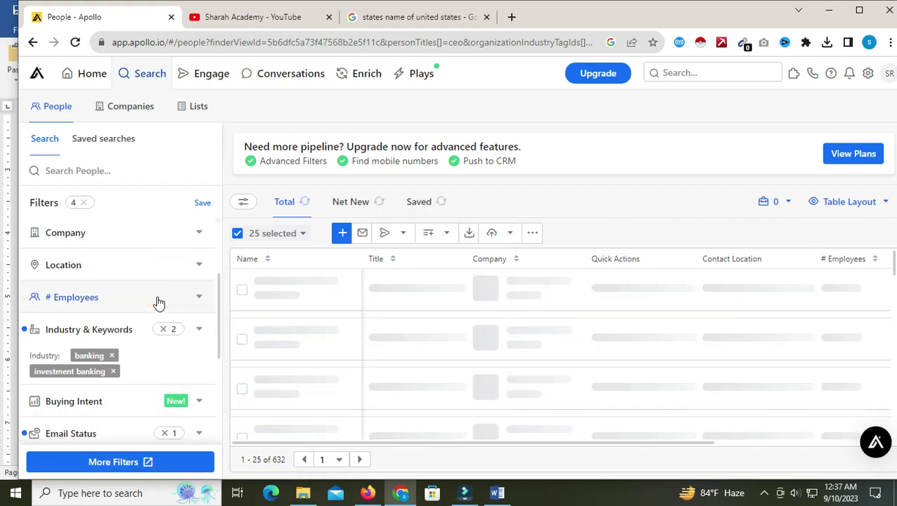
{"action": "left_click", "coordinate": [170, 271]}
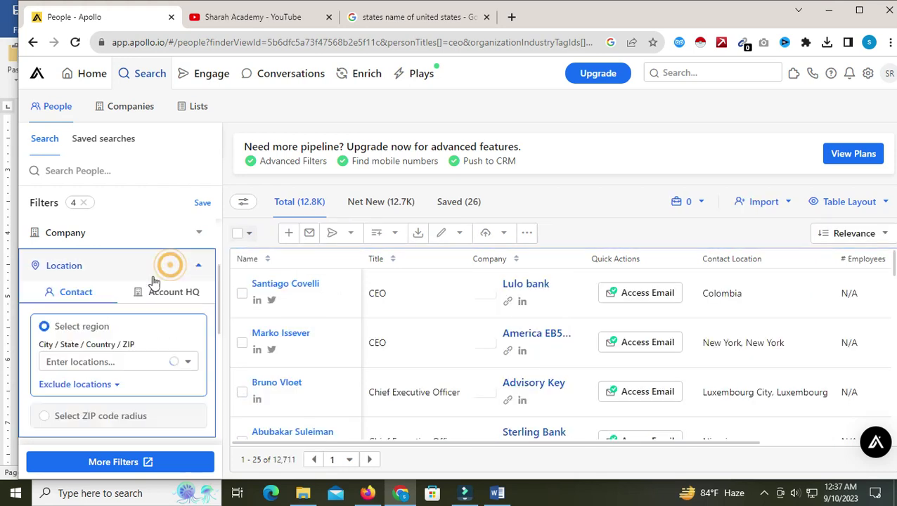
{"action": "left_click", "coordinate": [79, 363]}
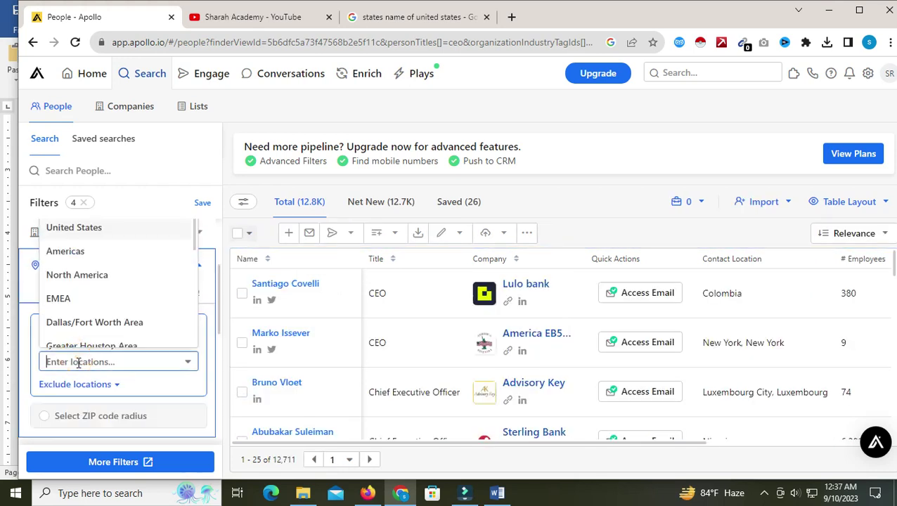
{"action": "type", "text": "texc"}
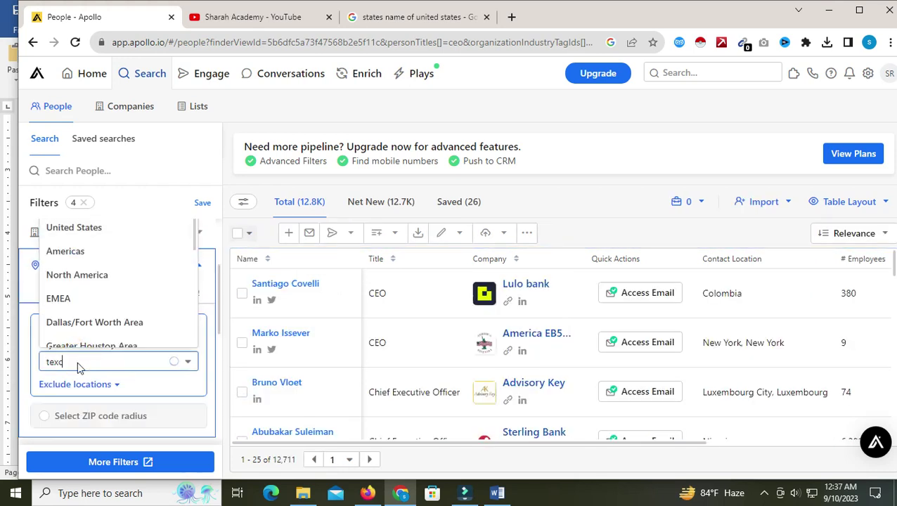
{"action": "key", "text": "BackSpace"}
{"action": "type", "text": "a"}
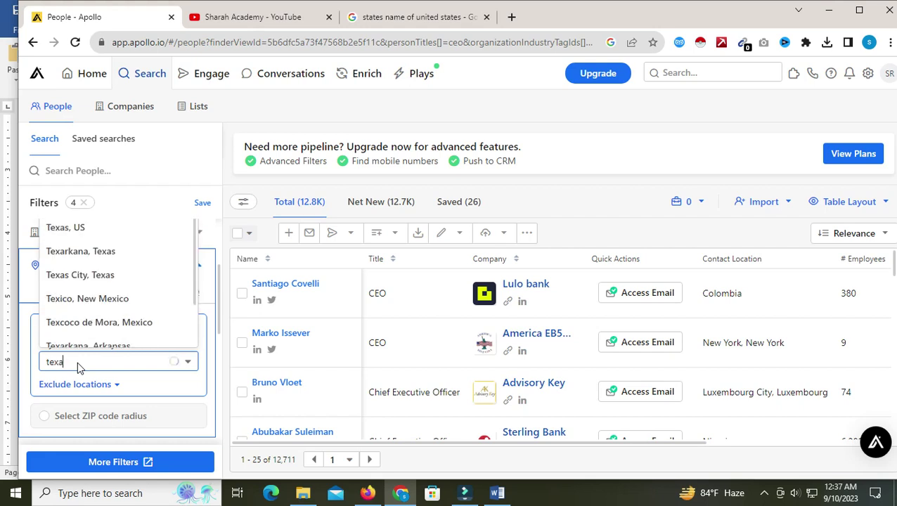
{"action": "type", "text": "s"}
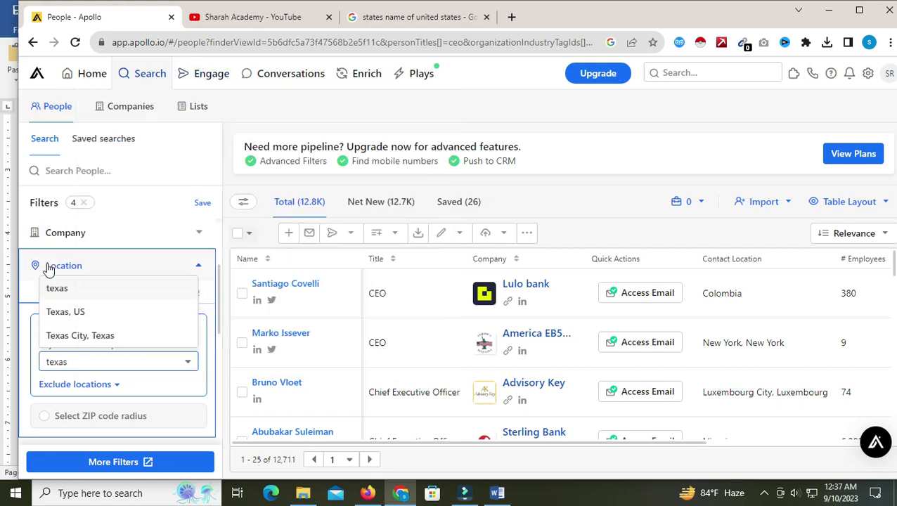
{"action": "left_click", "coordinate": [79, 312]}
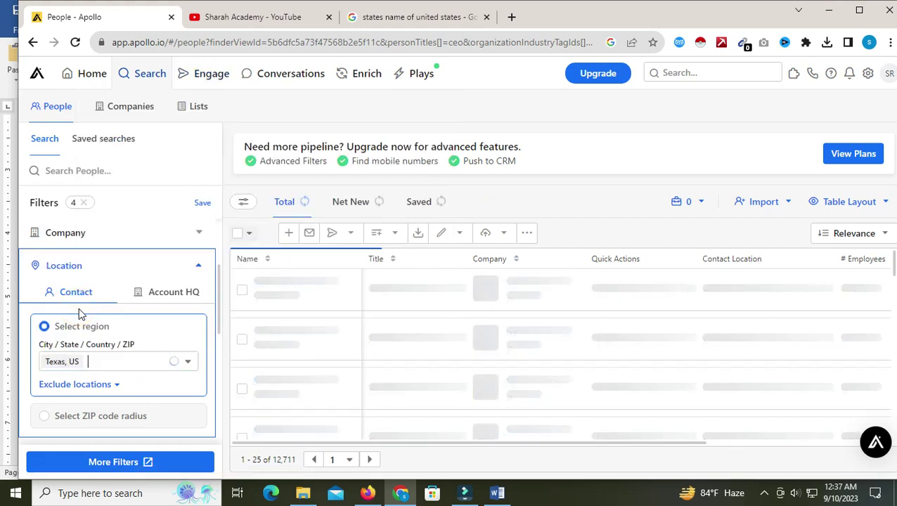
{"action": "left_click", "coordinate": [240, 237]}
{"action": "left_click", "coordinate": [191, 394]}
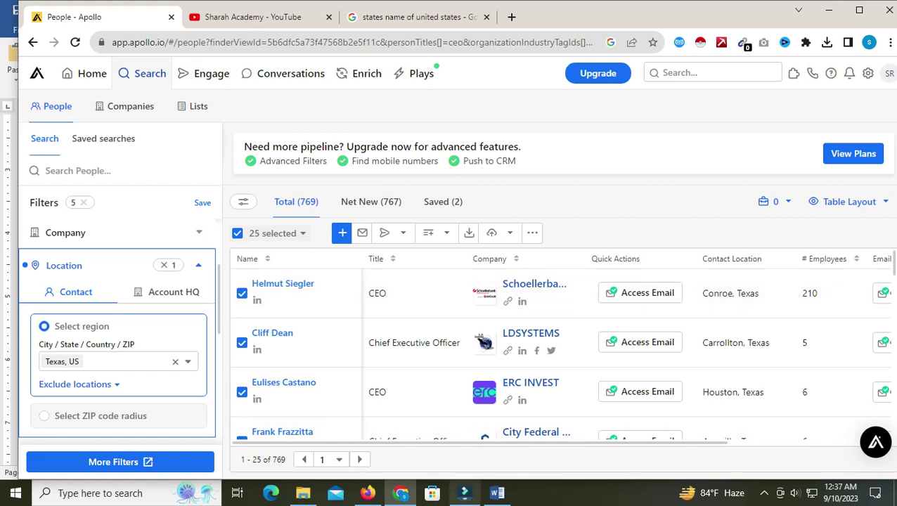
Open the Schoellerbank and LDSYSTEMS company websites in new tabs, look at the Schoellerbank site and close it.
{"action": "right_click", "coordinate": [508, 307]}
{"action": "left_click", "coordinate": [547, 310]}
{"action": "right_click", "coordinate": [508, 350]}
{"action": "left_click", "coordinate": [547, 225]}
{"action": "left_click", "coordinate": [241, 21]}
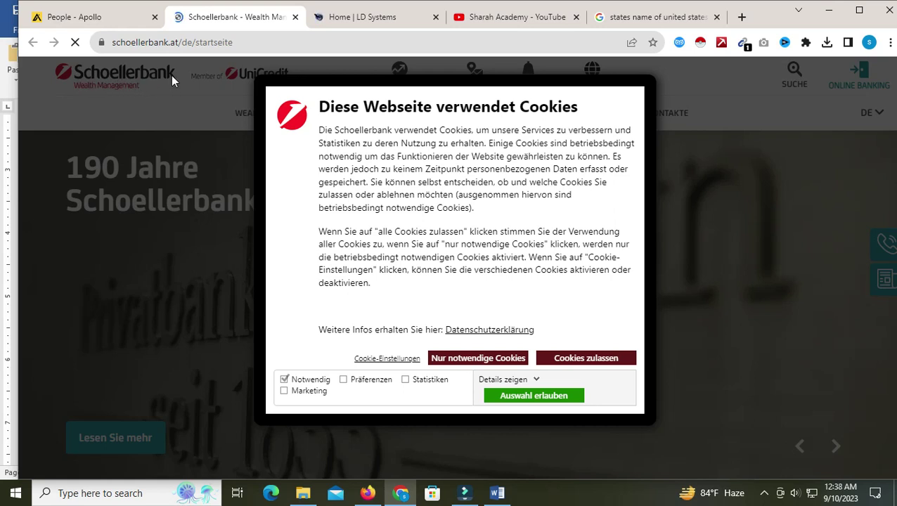
{"action": "left_click", "coordinate": [296, 17]}
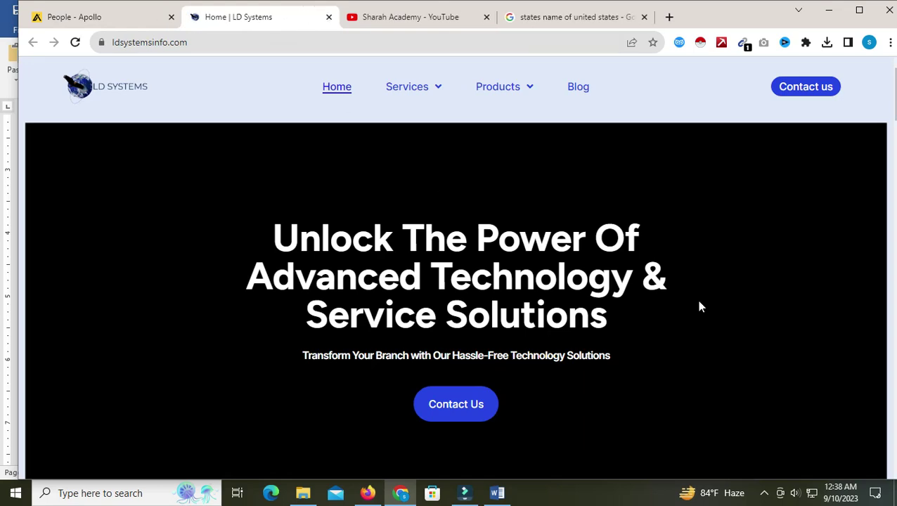
Look through the LD Systems home page and its list of services to judge whether the company is a bank.
{"action": "scroll", "coordinate": [553, 370], "scroll_direction": "down", "scroll_amount": 15}
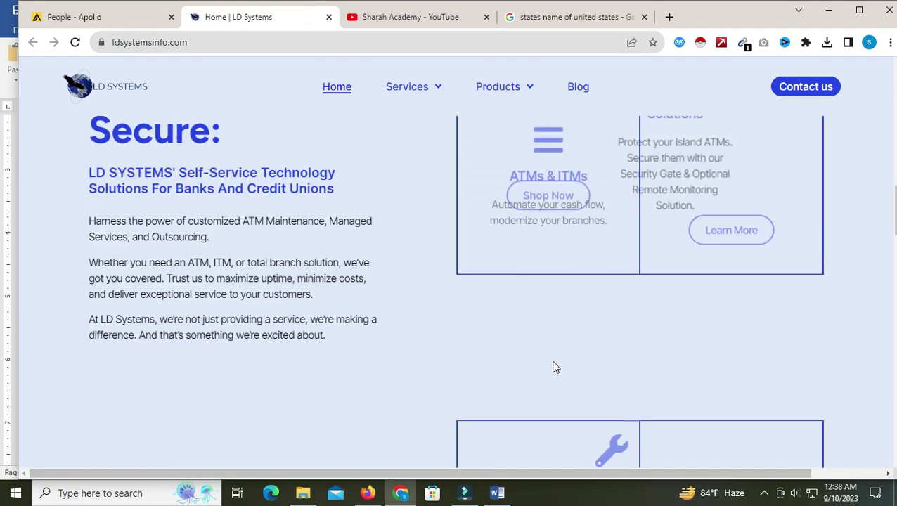
{"action": "scroll", "coordinate": [583, 401], "scroll_direction": "up", "scroll_amount": 2}
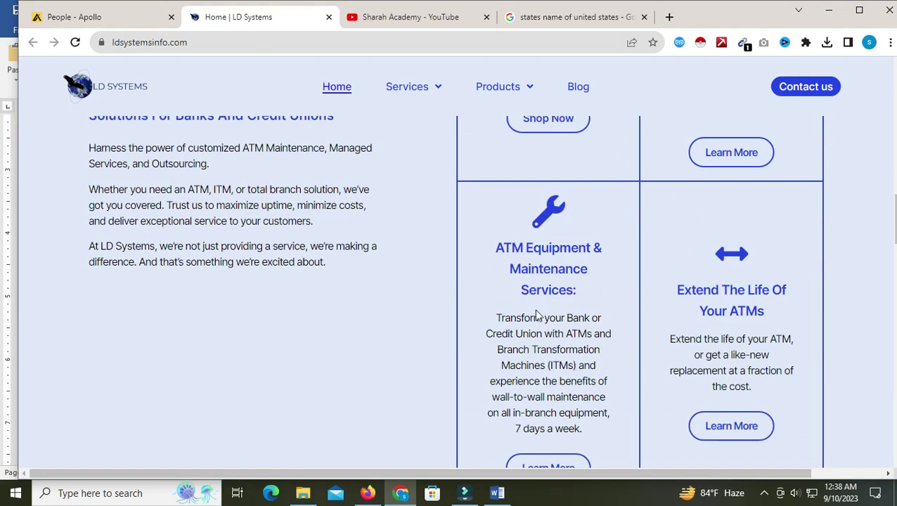
{"action": "scroll", "coordinate": [536, 316], "scroll_direction": "up", "scroll_amount": 2}
{"action": "scroll", "coordinate": [569, 379], "scroll_direction": "up", "scroll_amount": 7}
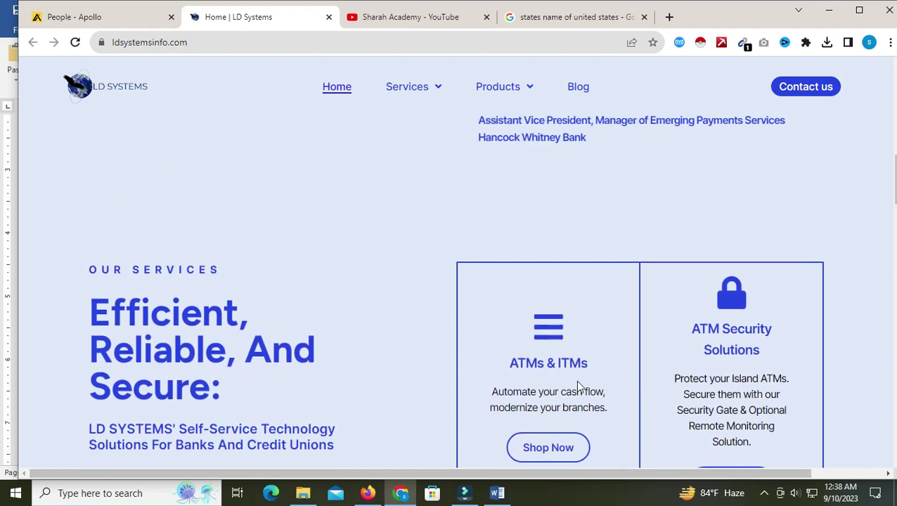
{"action": "scroll", "coordinate": [578, 386], "scroll_direction": "up", "scroll_amount": 4}
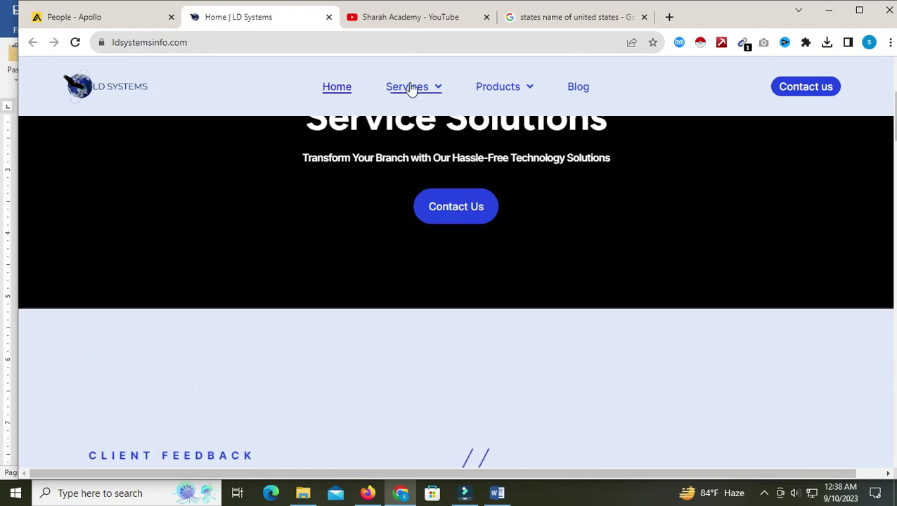
{"action": "mouse_move", "coordinate": [413, 89]}
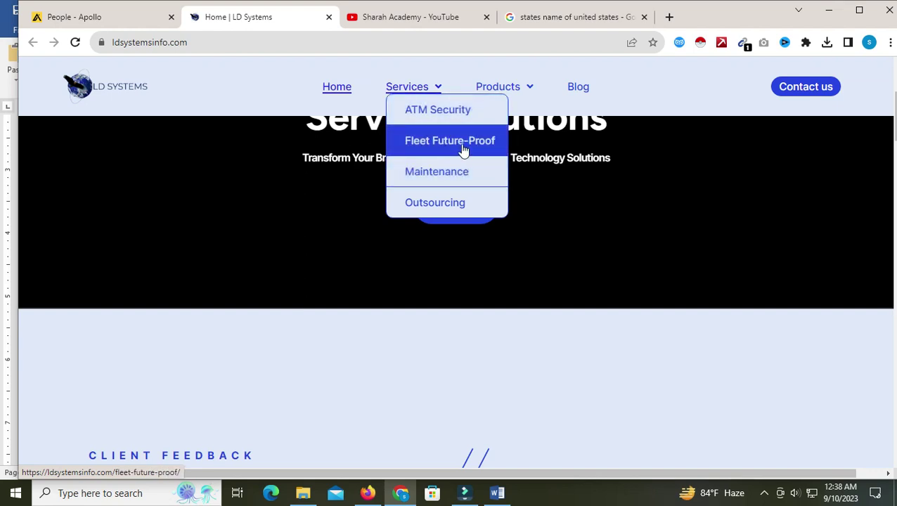
{"action": "scroll", "coordinate": [569, 365], "scroll_direction": "up", "scroll_amount": 2}
{"action": "scroll", "coordinate": [573, 377], "scroll_direction": "up", "scroll_amount": 1}
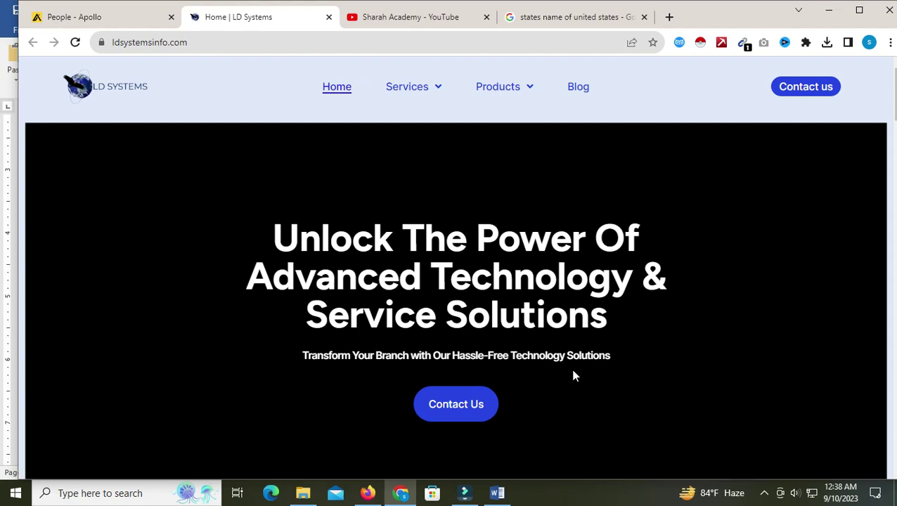
Return to the Apollo results, open the ERC INVEST website in a new tab, translate it to English and go back to Apollo.
{"action": "left_click", "coordinate": [99, 20]}
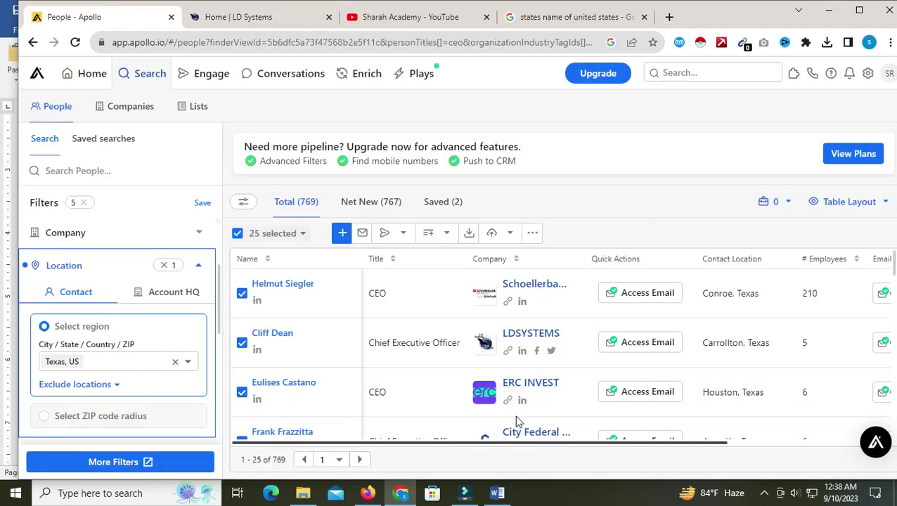
{"action": "scroll", "coordinate": [507, 383], "scroll_direction": "down", "scroll_amount": 1}
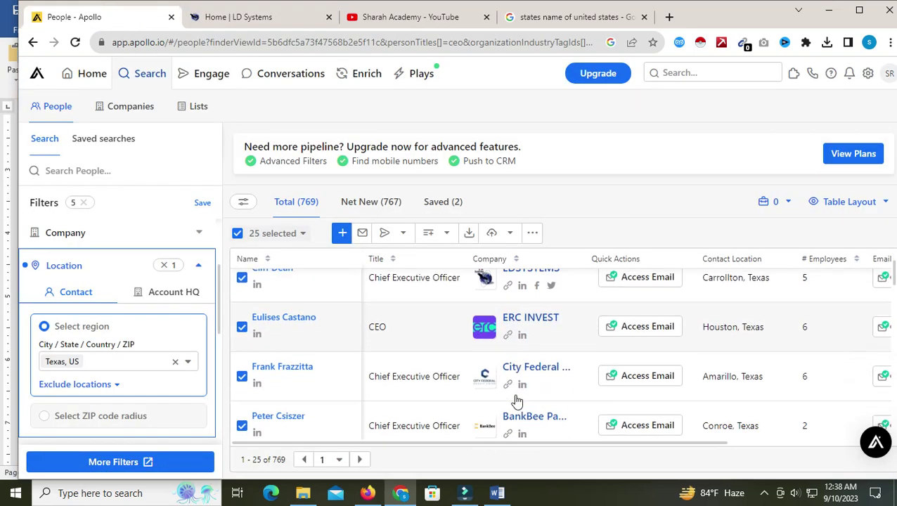
{"action": "right_click", "coordinate": [508, 334]}
{"action": "left_click", "coordinate": [527, 344]}
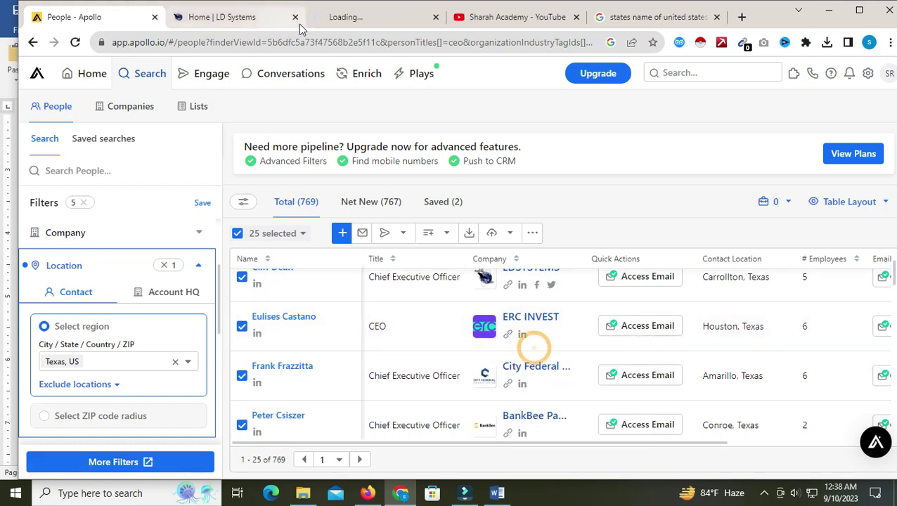
{"action": "left_click", "coordinate": [377, 21]}
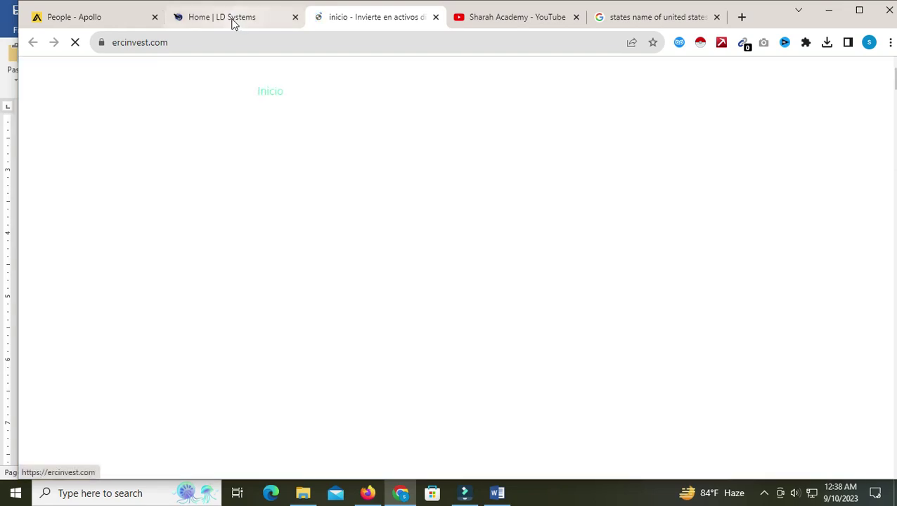
{"action": "mouse_move", "coordinate": [234, 23]}
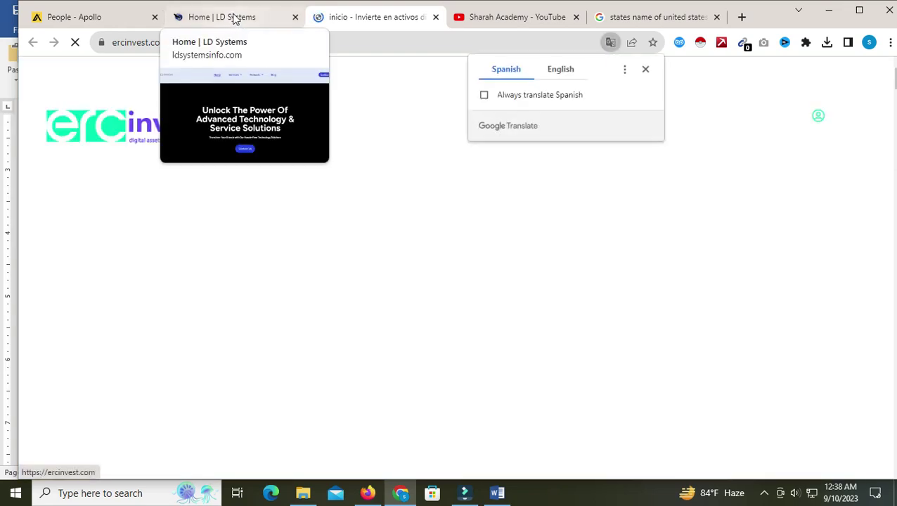
{"action": "left_click", "coordinate": [571, 76]}
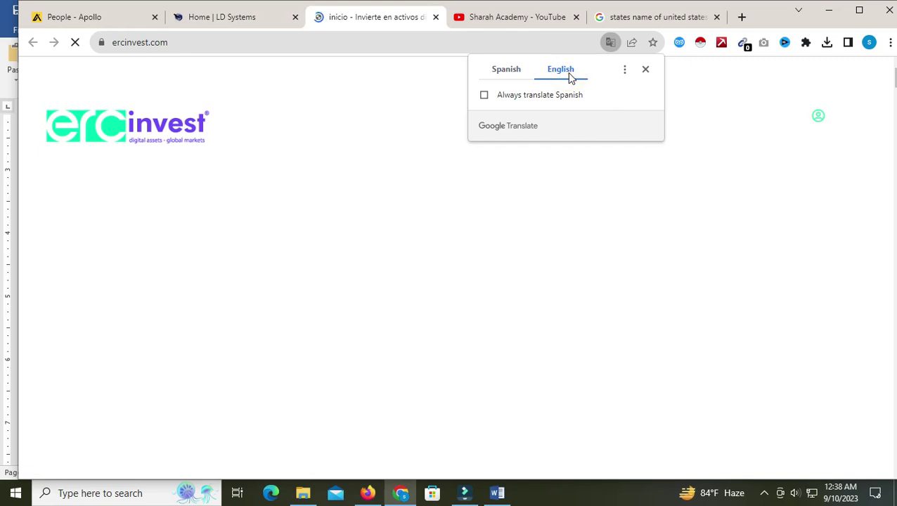
{"action": "left_click", "coordinate": [226, 19]}
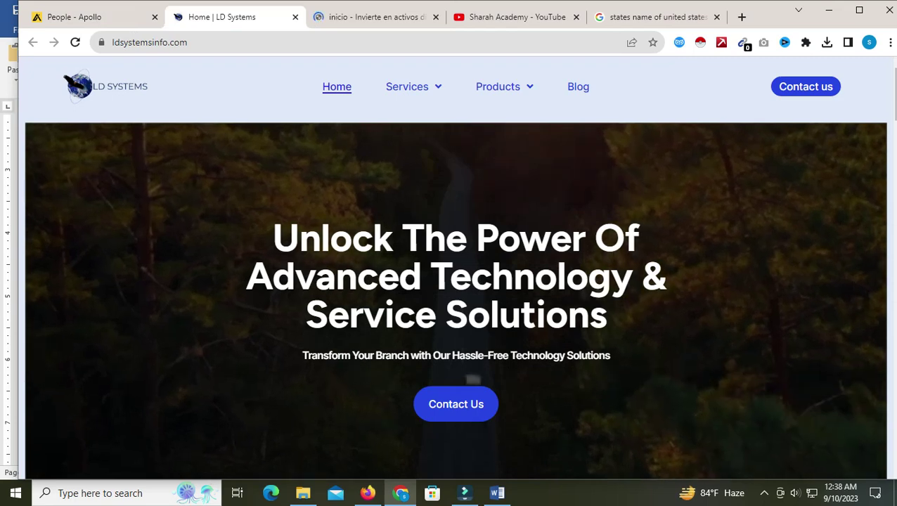
{"action": "left_click", "coordinate": [118, 22]}
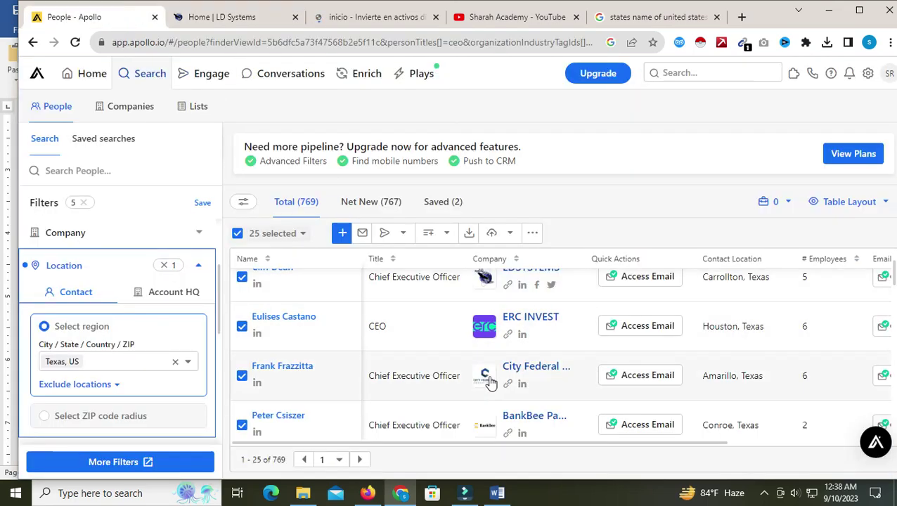
Switch to the Word brief and review the client's lead requirements and budget line.
{"action": "left_click", "coordinate": [499, 494]}
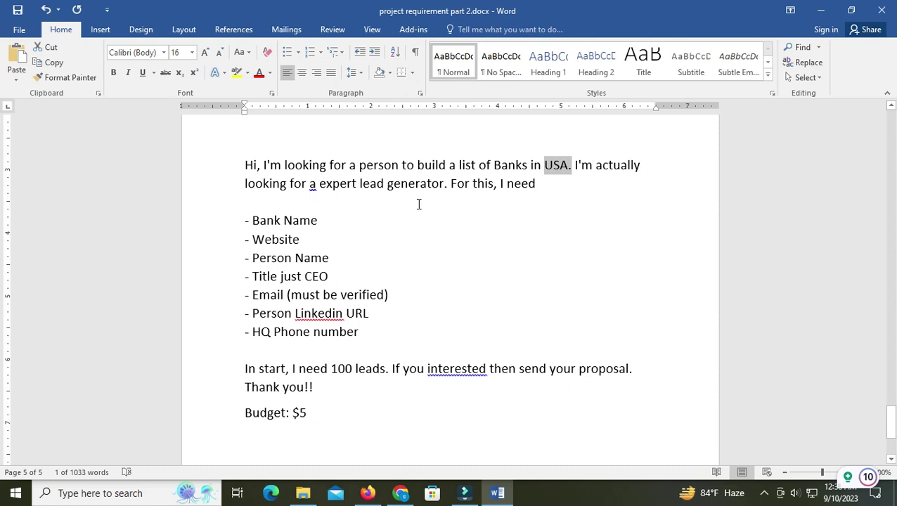
{"action": "left_click_drag", "start_coordinate": [246, 412], "coordinate": [316, 419]}
{"action": "left_click", "coordinate": [373, 438]}
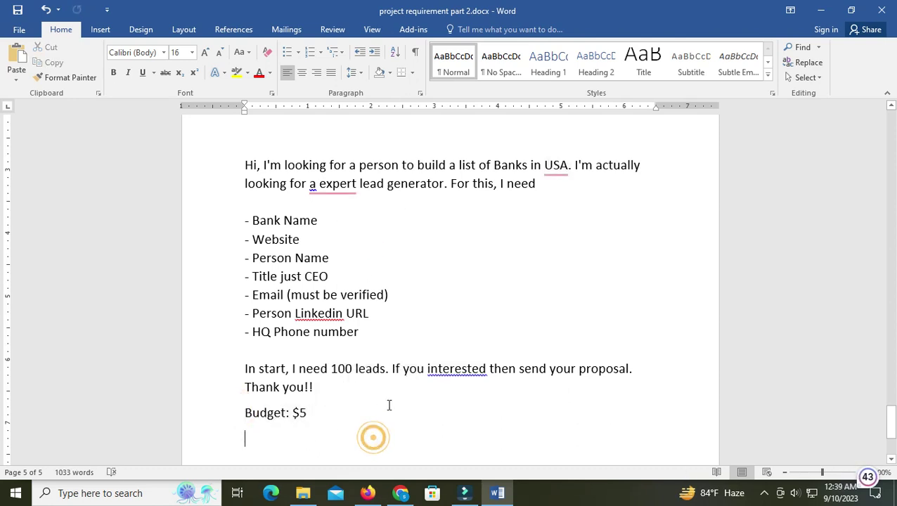
{"action": "scroll", "coordinate": [400, 398], "scroll_direction": "down", "scroll_amount": 1}
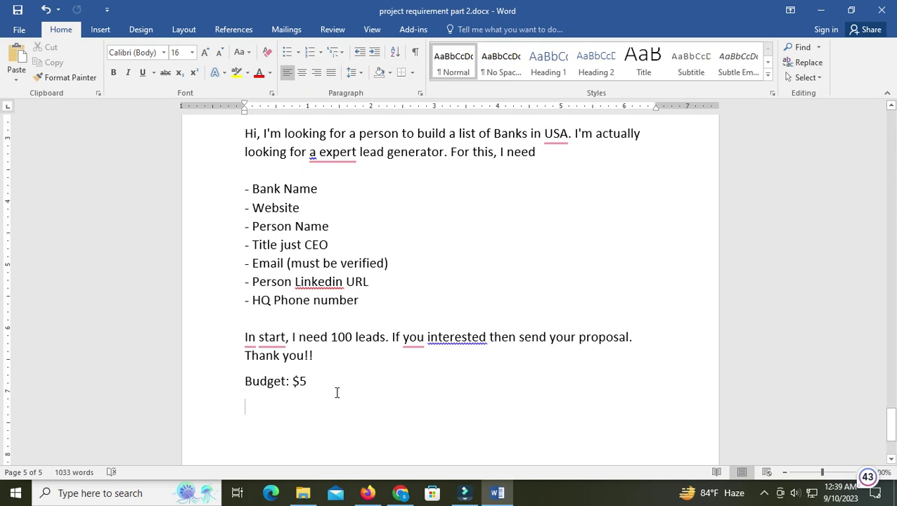
{"action": "left_click", "coordinate": [764, 493]}
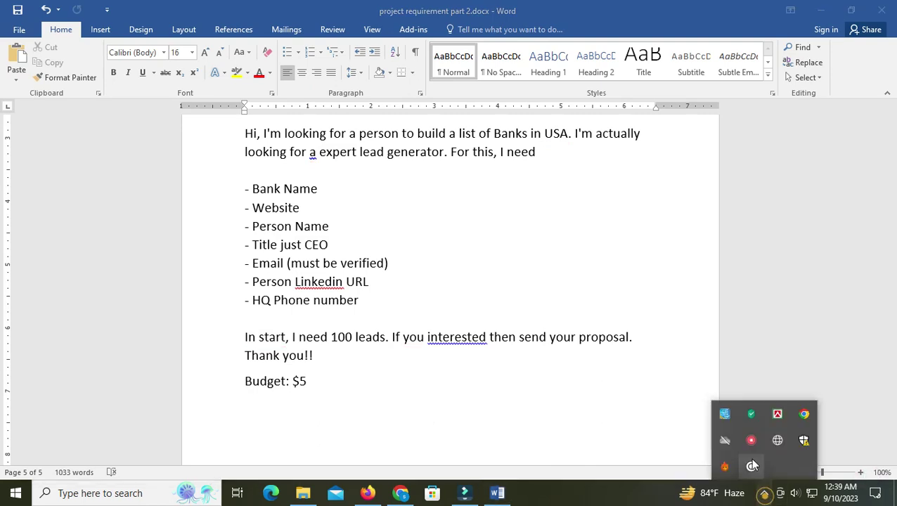